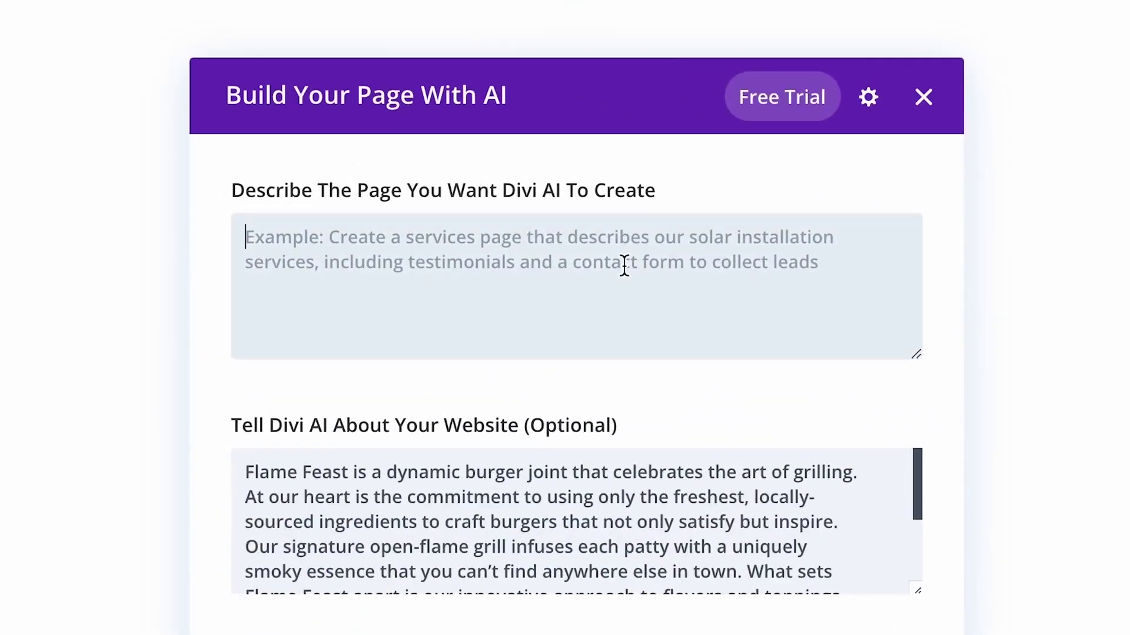
Generate a layout from 'Create a menu page for my burger joint.' and scroll through the result.
{"action": "type", "text": "Create a menu pag"}
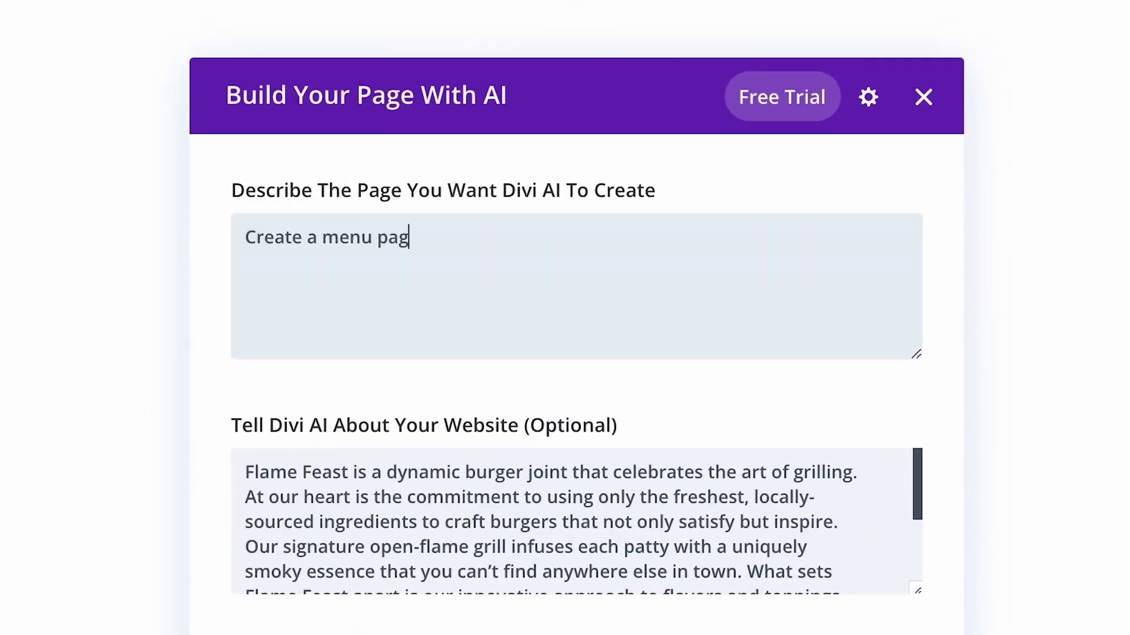
{"action": "type", "text": "e for my burger joint."}
{"action": "left_click", "coordinate": [606, 557]}
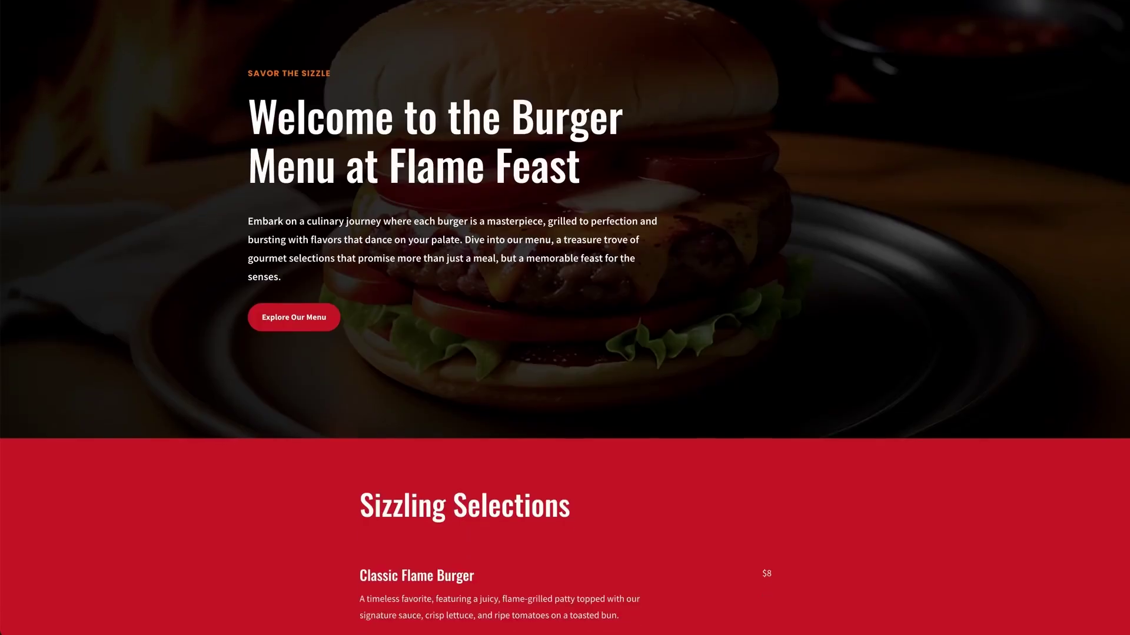
{"action": "scroll", "coordinate": [565, 318], "scroll_direction": "down", "scroll_amount": 9}
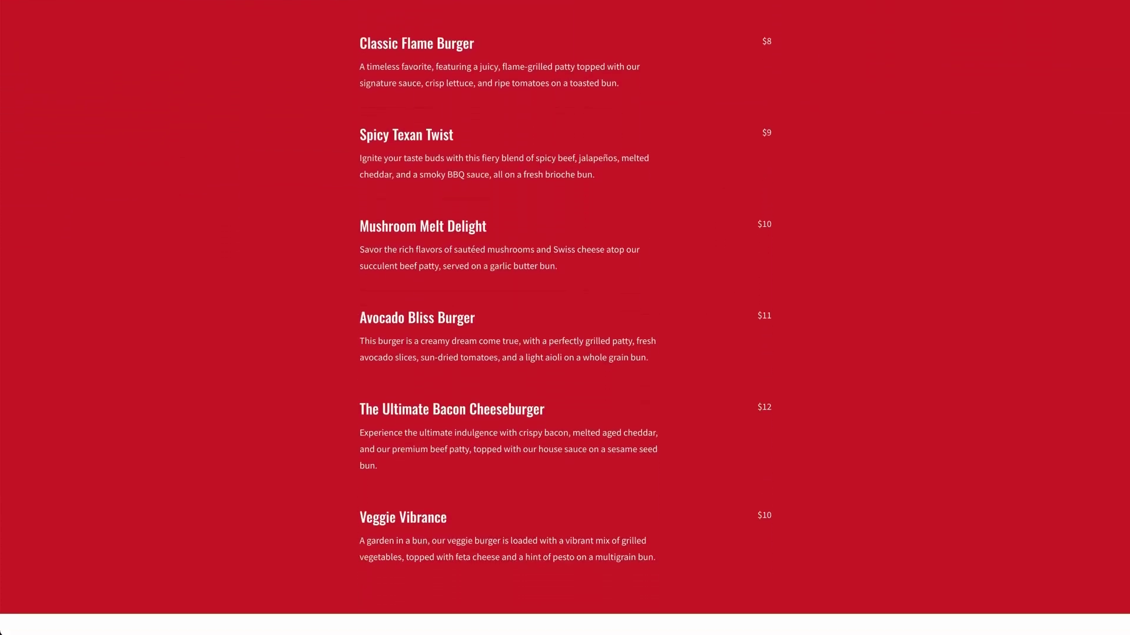
{"action": "scroll", "coordinate": [565, 318], "scroll_direction": "down", "scroll_amount": 9}
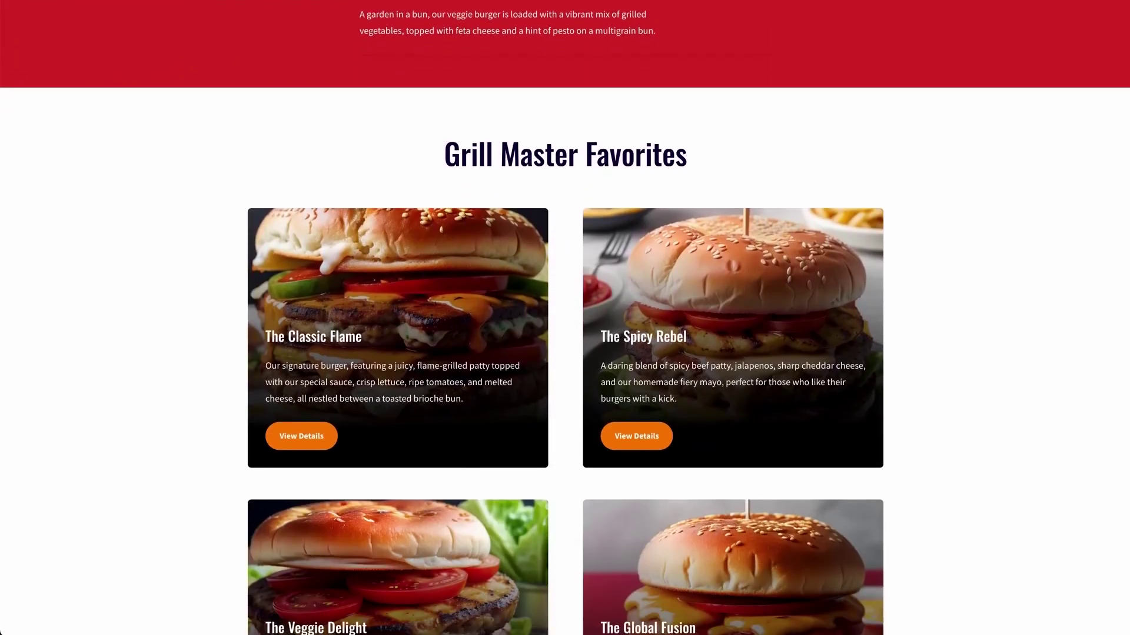
{"action": "scroll", "coordinate": [565, 318], "scroll_direction": "down", "scroll_amount": 9}
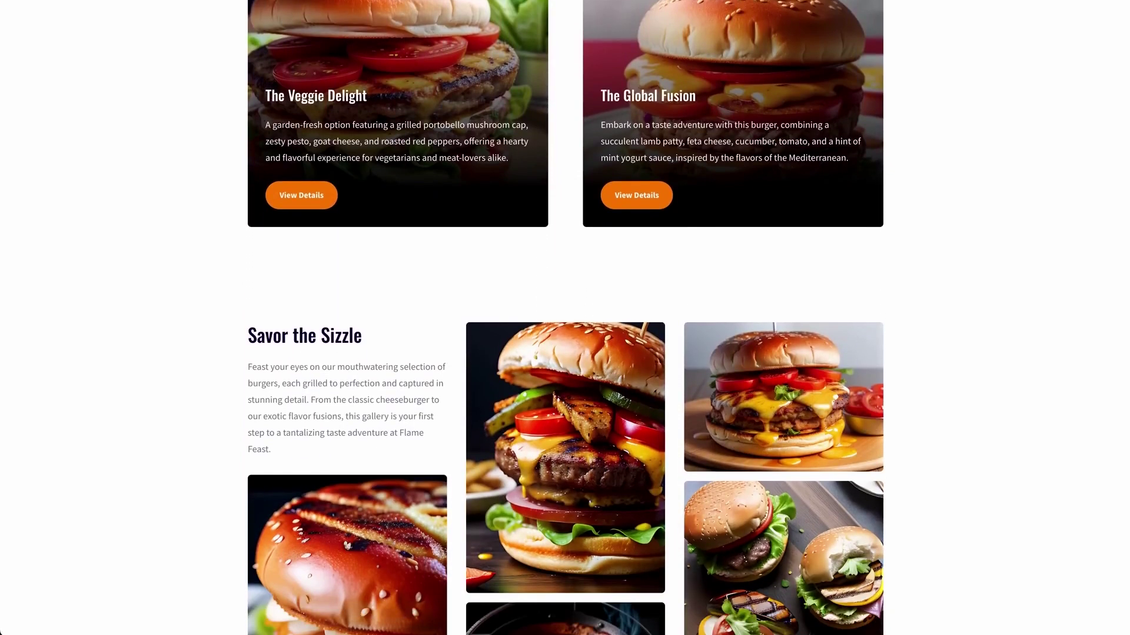
{"action": "scroll", "coordinate": [565, 318], "scroll_direction": "down", "scroll_amount": 9}
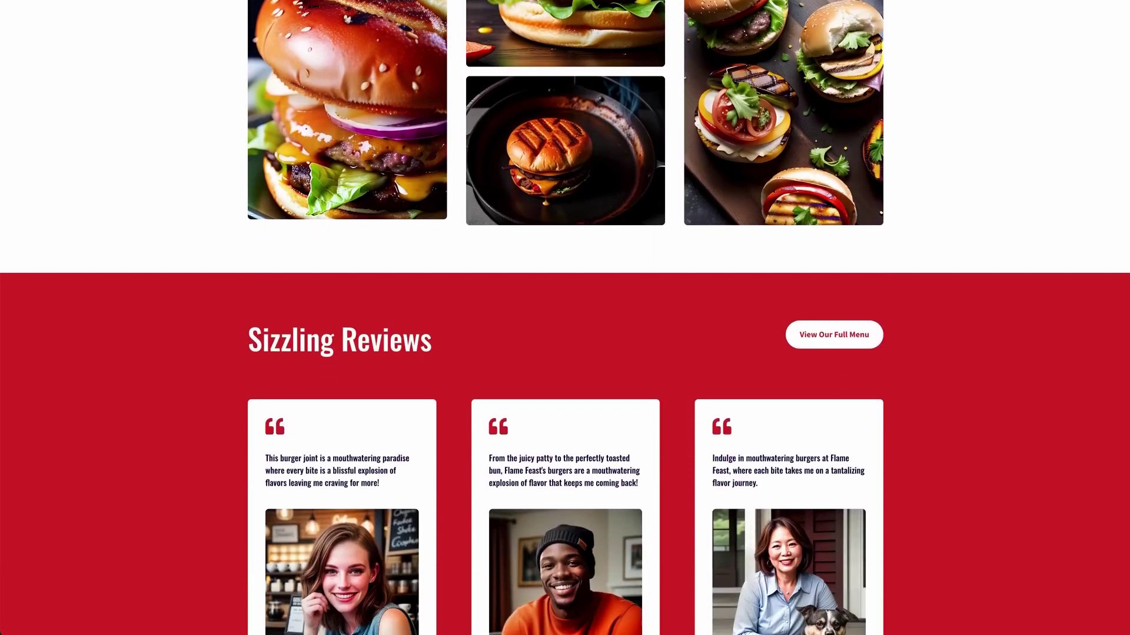
{"action": "scroll", "coordinate": [565, 318], "scroll_direction": "down", "scroll_amount": 2}
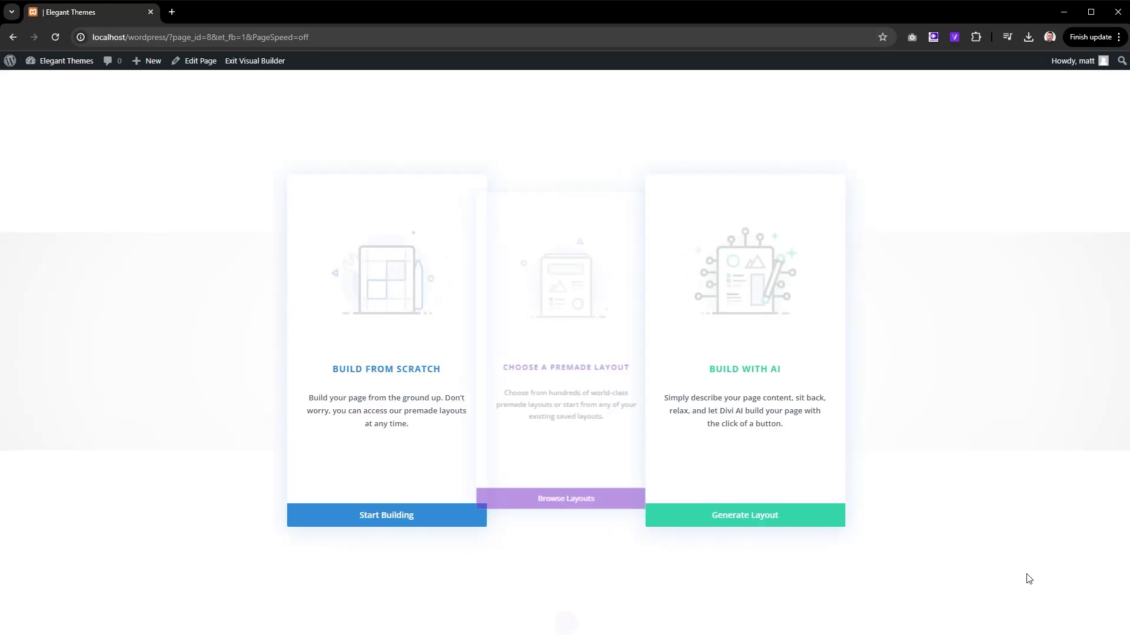
Start building the Balloon Bonanza party page with Divi AI.
{"action": "left_click", "coordinate": [788, 512]}
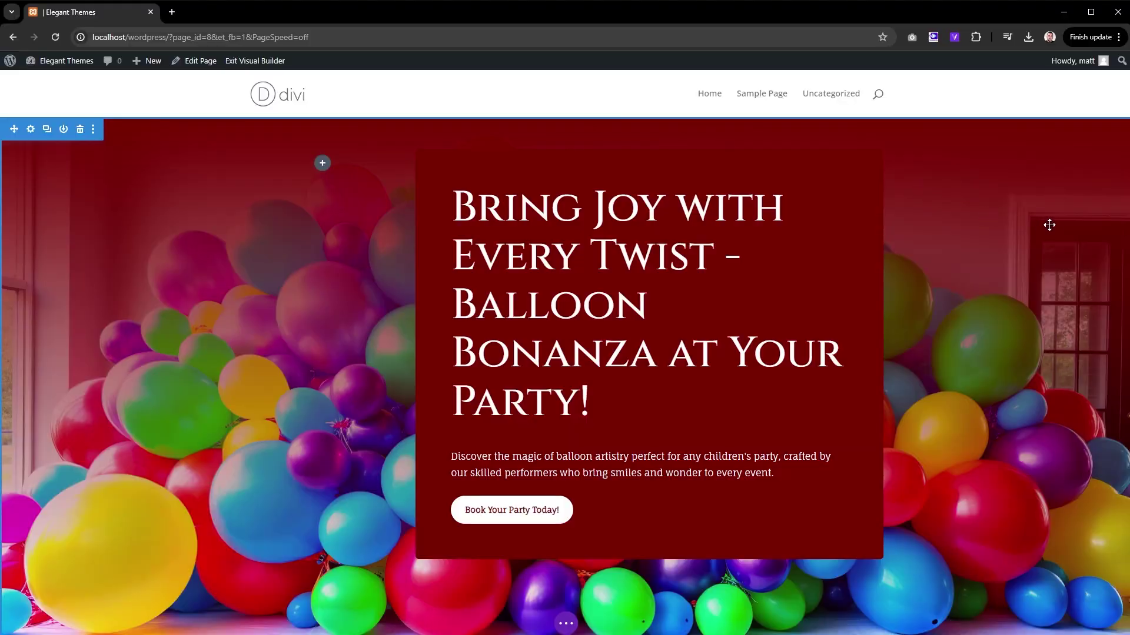
Open the Our Balloon Creations image's settings and choose Generate With AI.
{"action": "scroll", "coordinate": [1050, 224], "scroll_direction": "down", "scroll_amount": 6}
{"action": "scroll", "coordinate": [1050, 224], "scroll_direction": "down", "scroll_amount": 8}
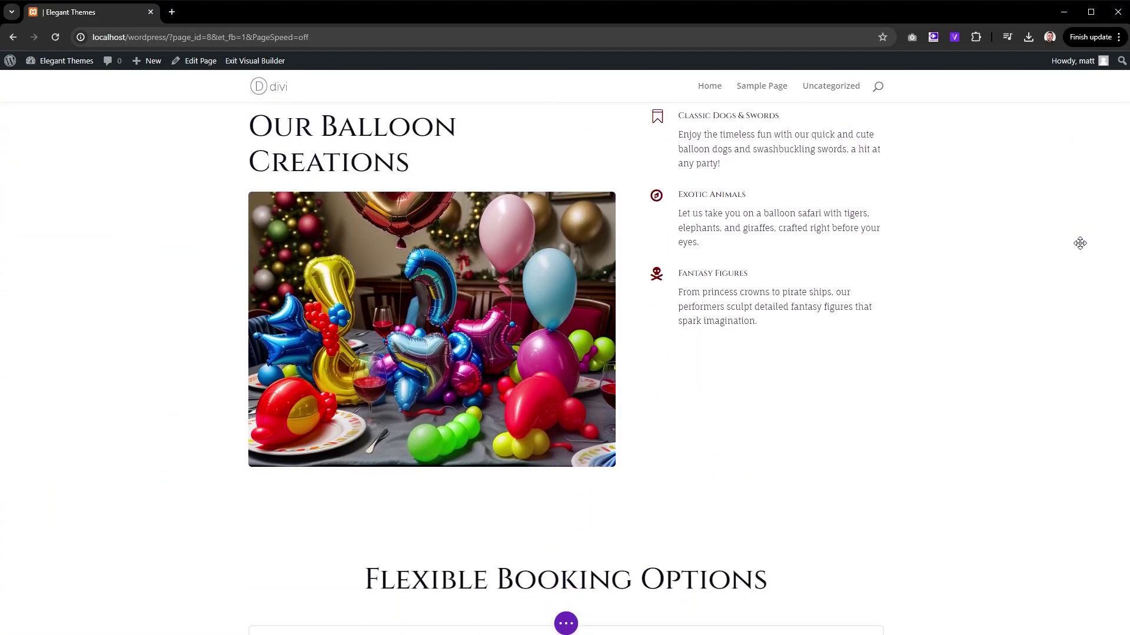
{"action": "scroll", "coordinate": [1085, 244], "scroll_direction": "down", "scroll_amount": 10}
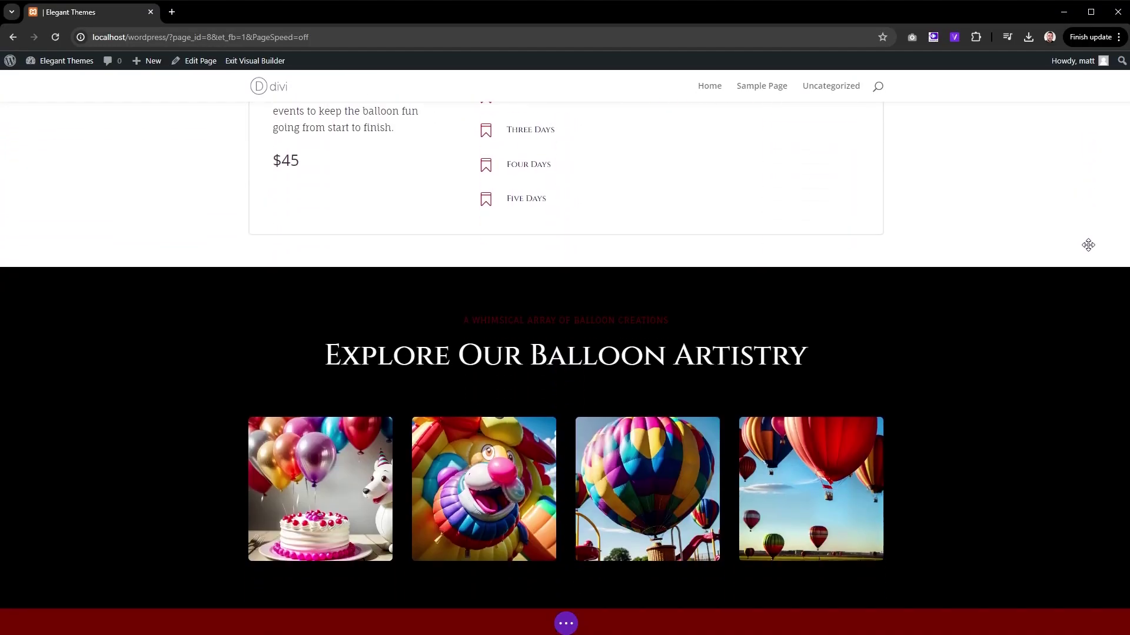
{"action": "scroll", "coordinate": [1088, 244], "scroll_direction": "down", "scroll_amount": 10}
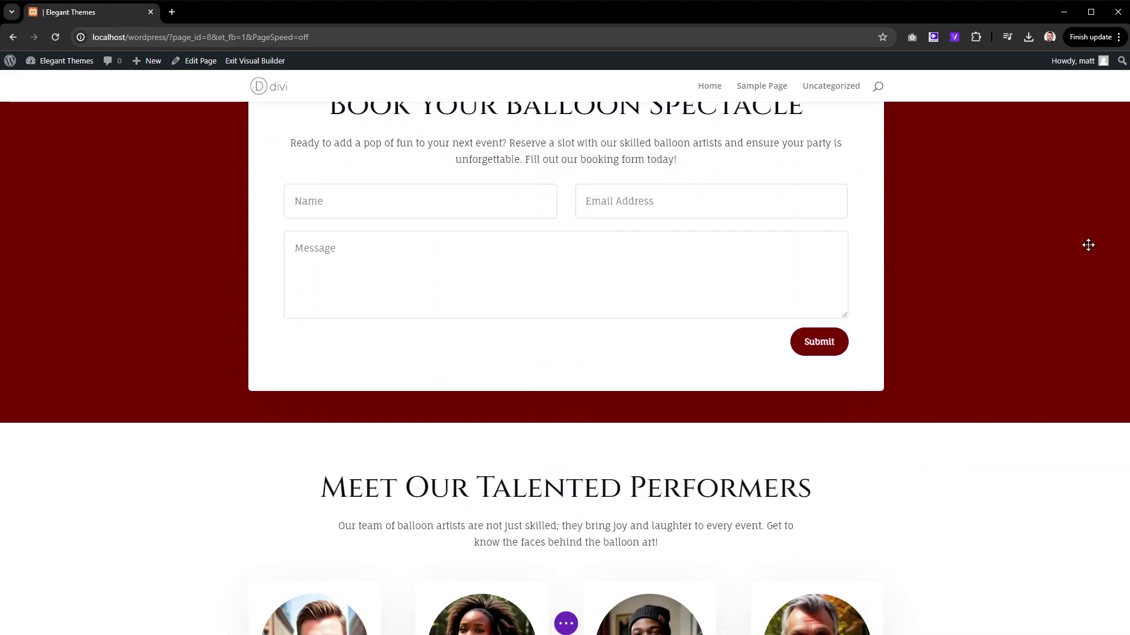
{"action": "scroll", "coordinate": [1089, 244], "scroll_direction": "down", "scroll_amount": 3}
{"action": "scroll", "coordinate": [1090, 245], "scroll_direction": "up", "scroll_amount": 12}
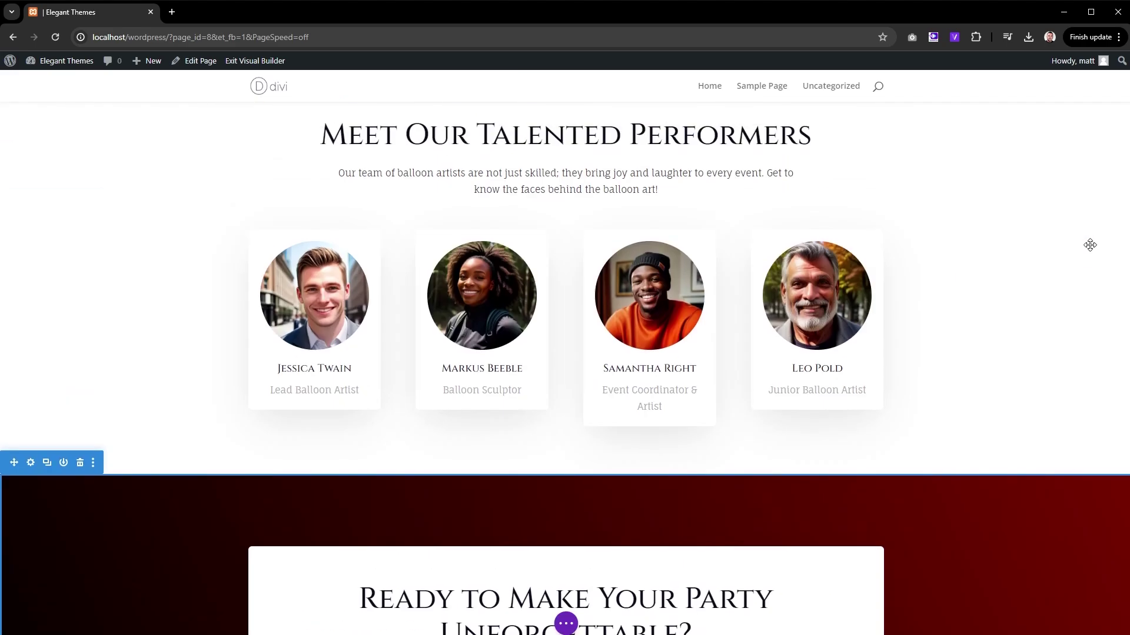
{"action": "scroll", "coordinate": [1090, 245], "scroll_direction": "up", "scroll_amount": 12}
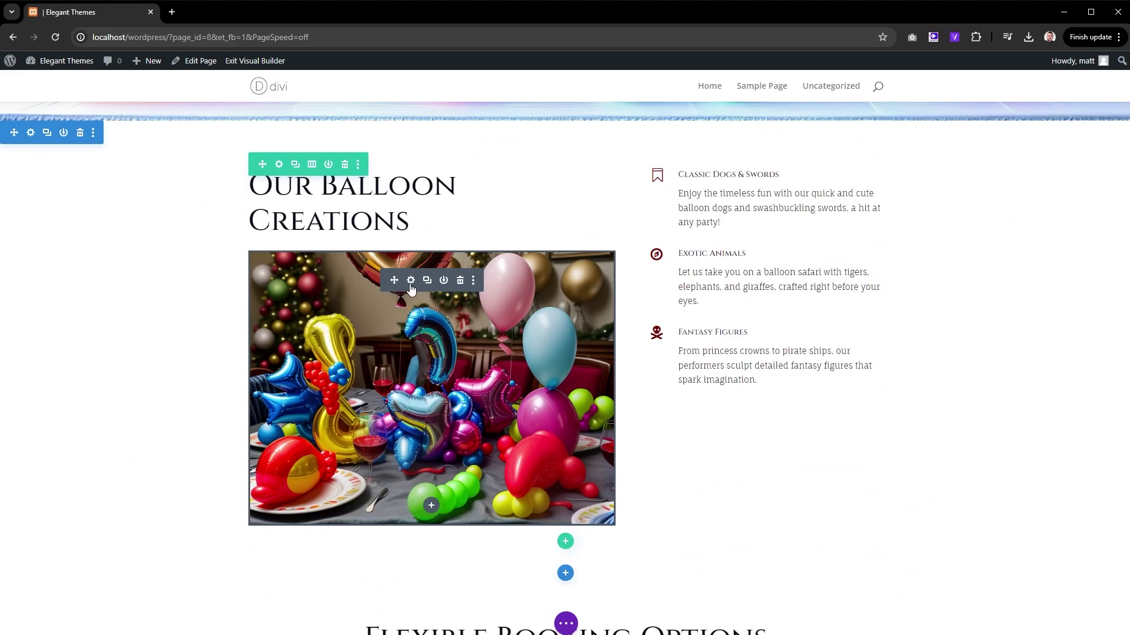
{"action": "left_click", "coordinate": [411, 281]}
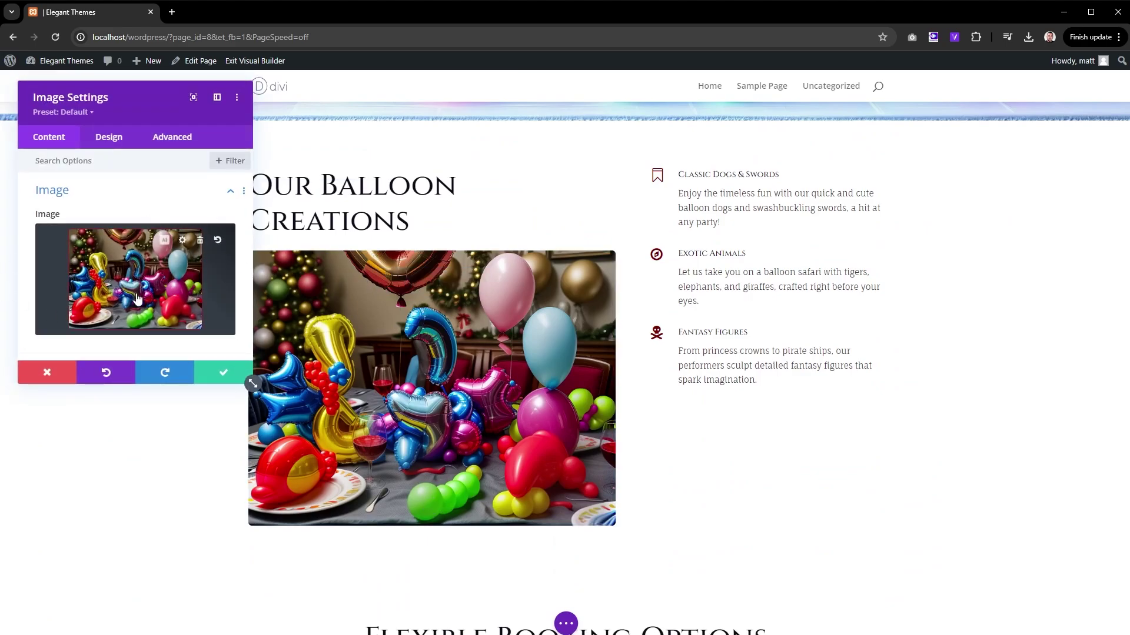
{"action": "left_click", "coordinate": [164, 242]}
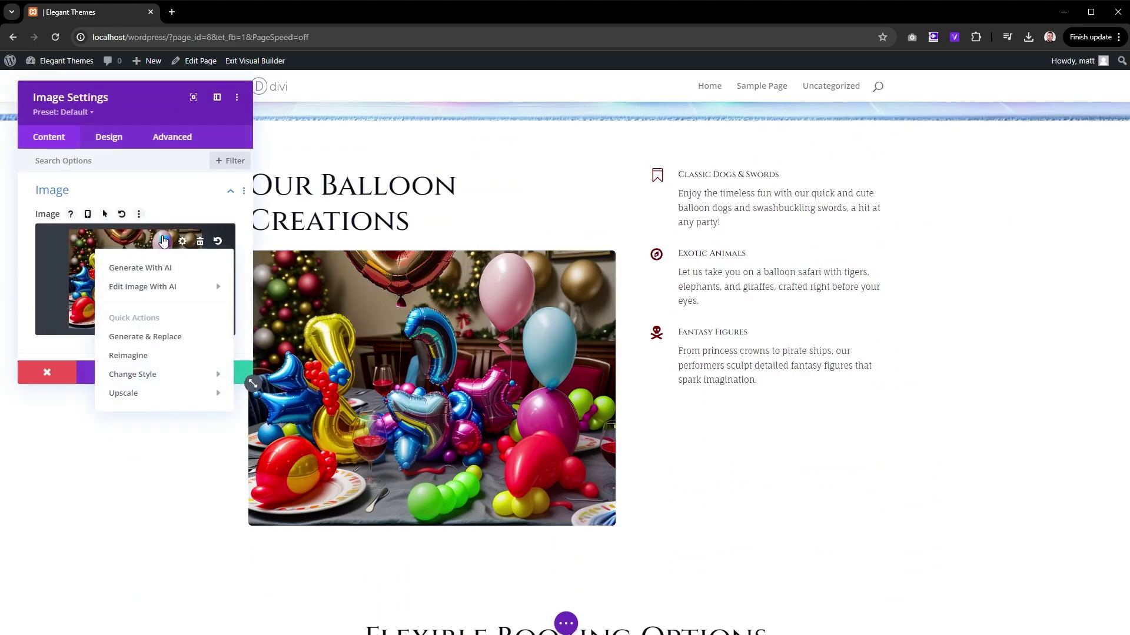
{"action": "left_click", "coordinate": [145, 272]}
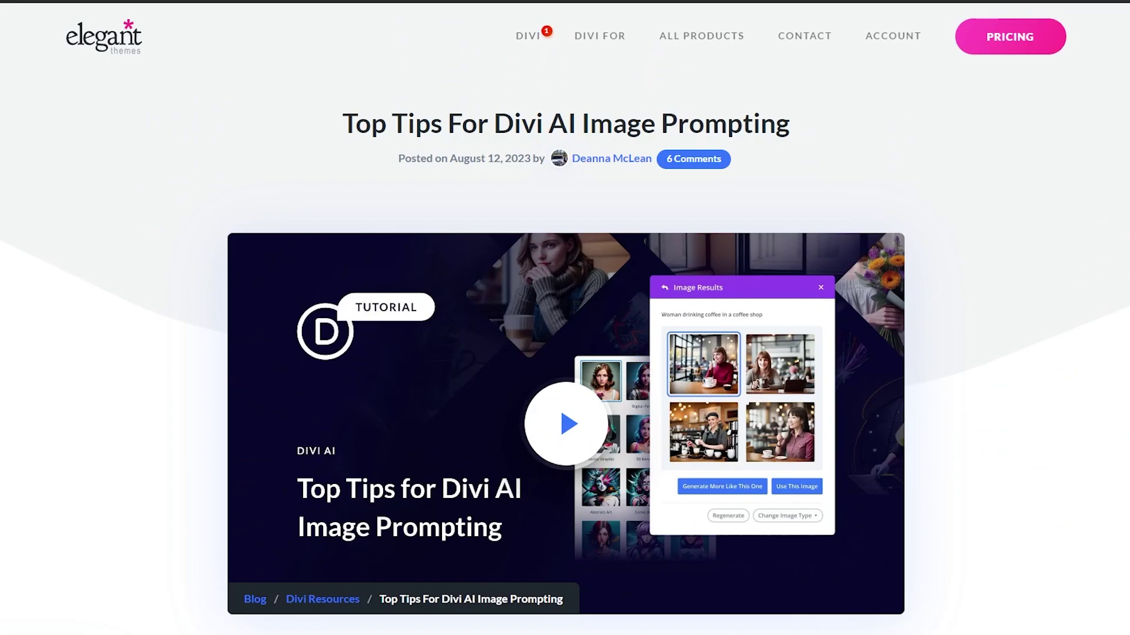
Scroll down past the Wichita roofing hero to the roof photo.
{"action": "scroll", "coordinate": [1034, 430], "scroll_direction": "down", "scroll_amount": 20}
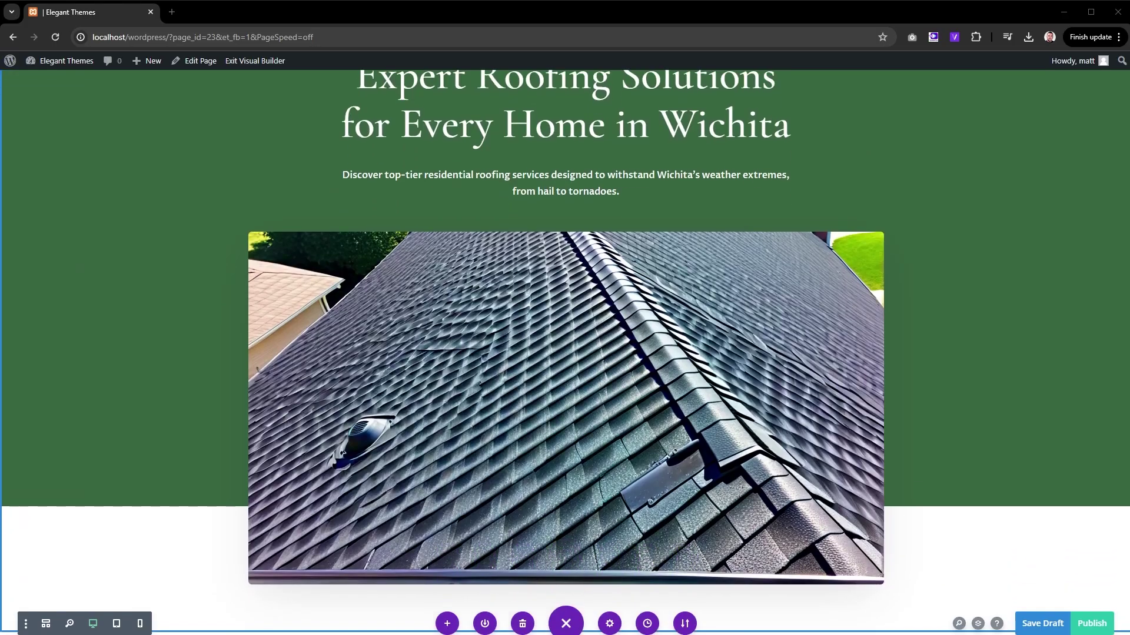
Scroll down to the roof shingles image in the library.
{"action": "scroll", "coordinate": [565, 353], "scroll_direction": "down", "scroll_amount": 10}
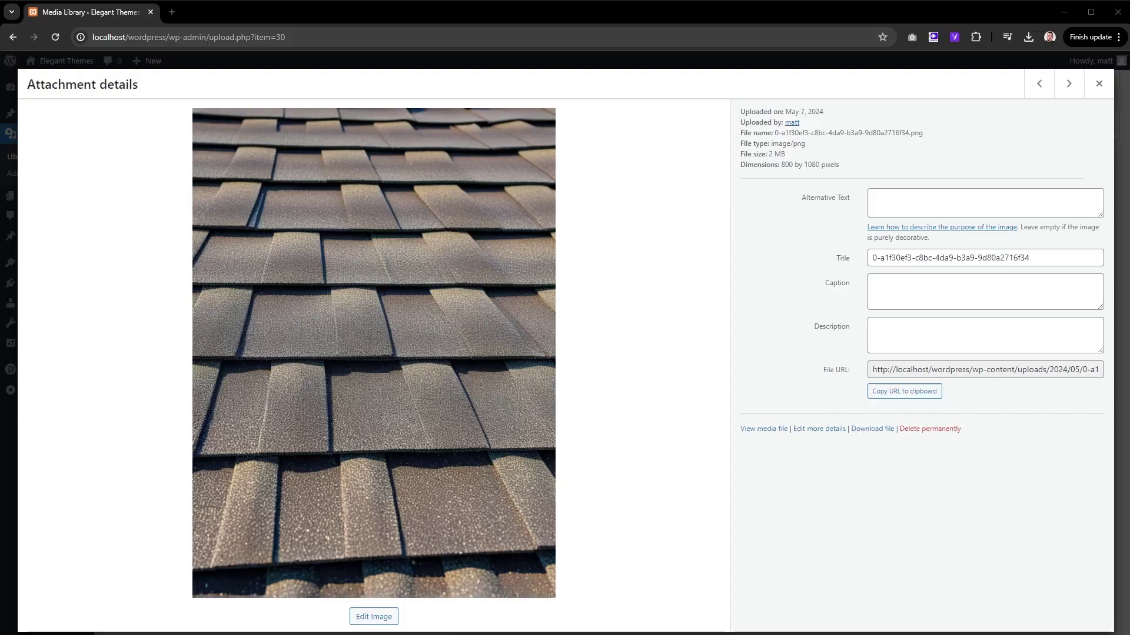
Replace the roof image's filename title with 'Wichita Roofing Company' and save it.
{"action": "left_click", "coordinate": [879, 259]}
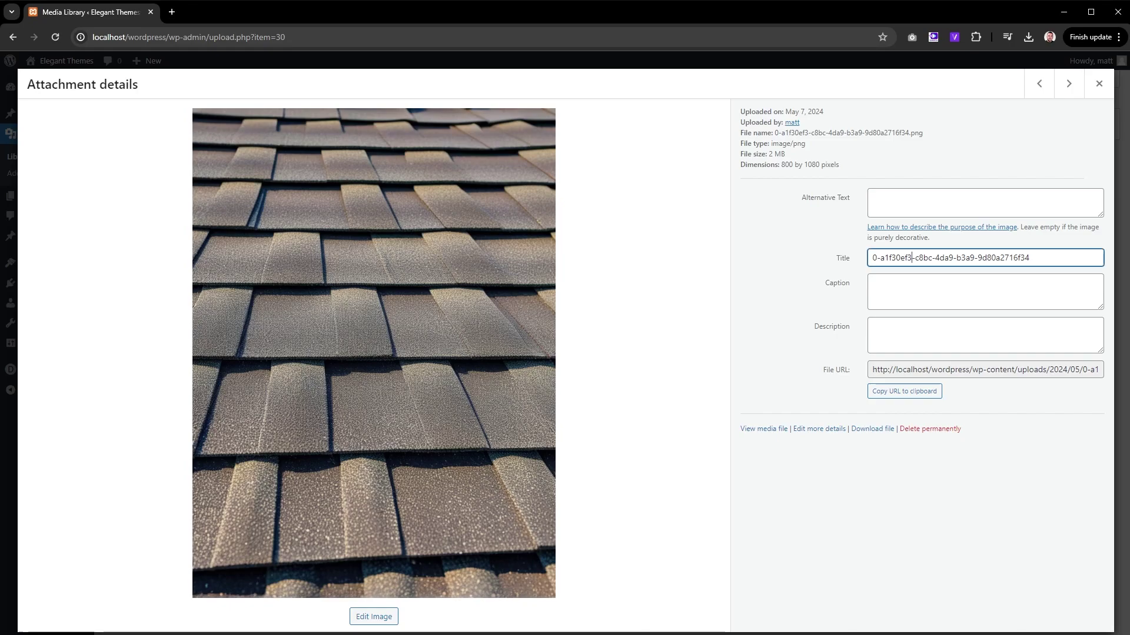
{"action": "key", "text": "ctrl+a"}
{"action": "type", "text": "Wichita Roofing Company"}
{"action": "left_click", "coordinate": [888, 201]}
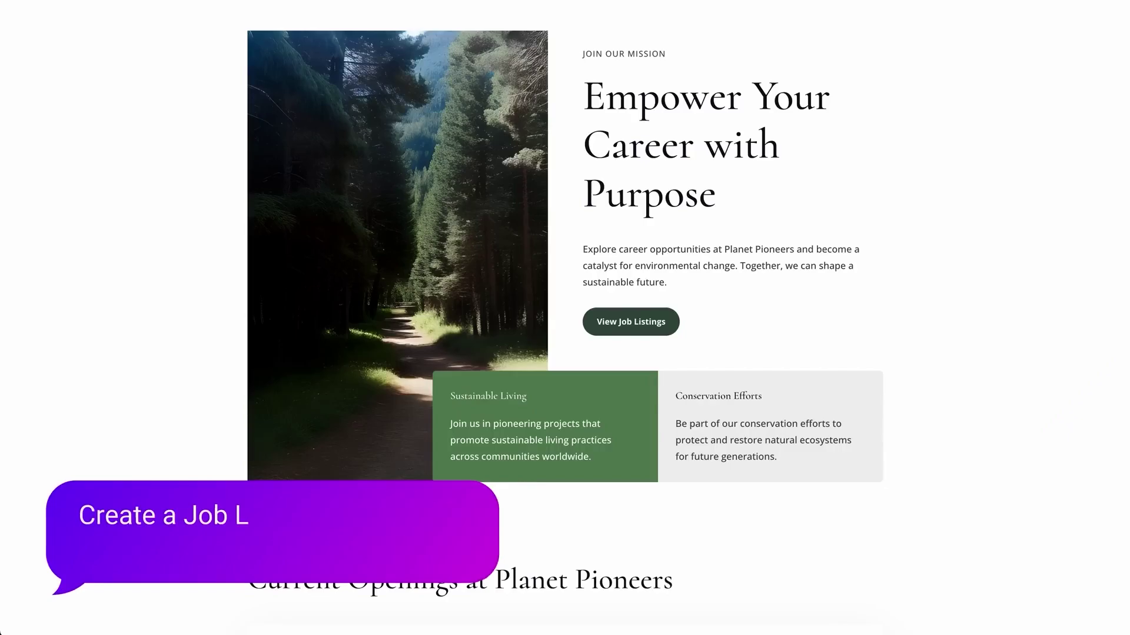
Scroll through the example AI-generated pages.
{"action": "scroll", "coordinate": [564, 318], "scroll_direction": "down", "scroll_amount": 5}
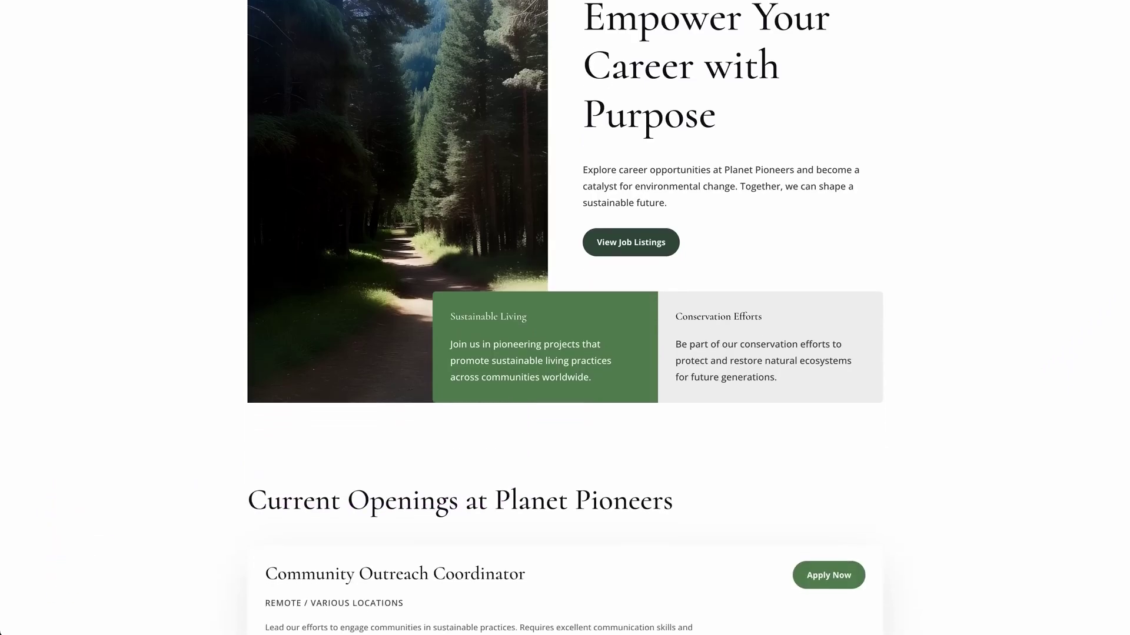
{"action": "scroll", "coordinate": [565, 318], "scroll_direction": "down", "scroll_amount": 8}
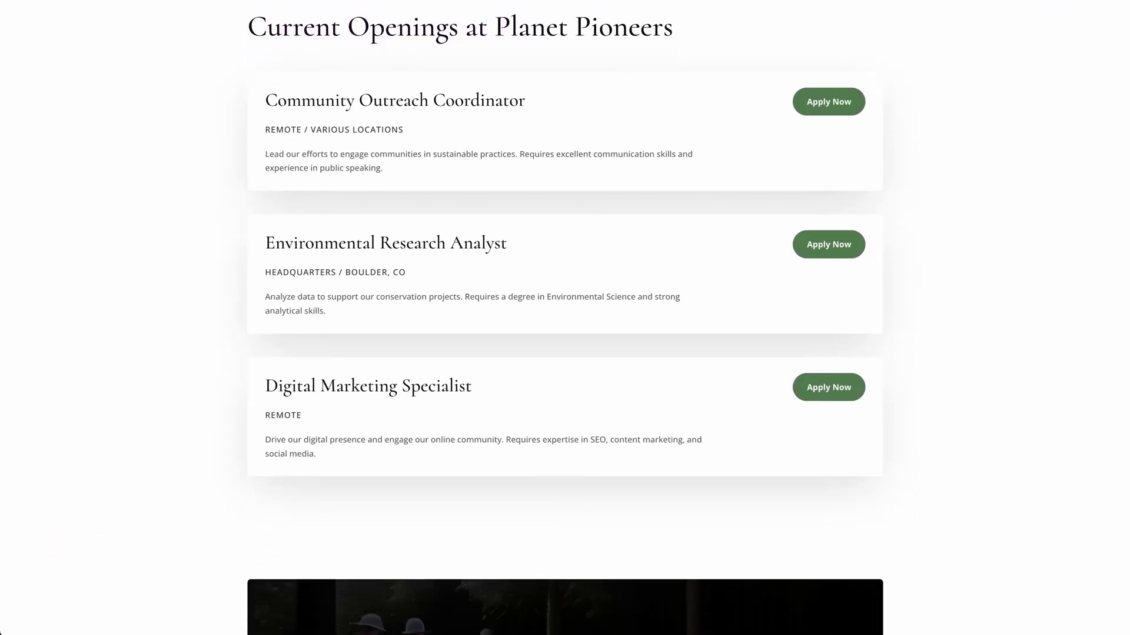
{"action": "scroll", "coordinate": [564, 318], "scroll_direction": "down", "scroll_amount": 4}
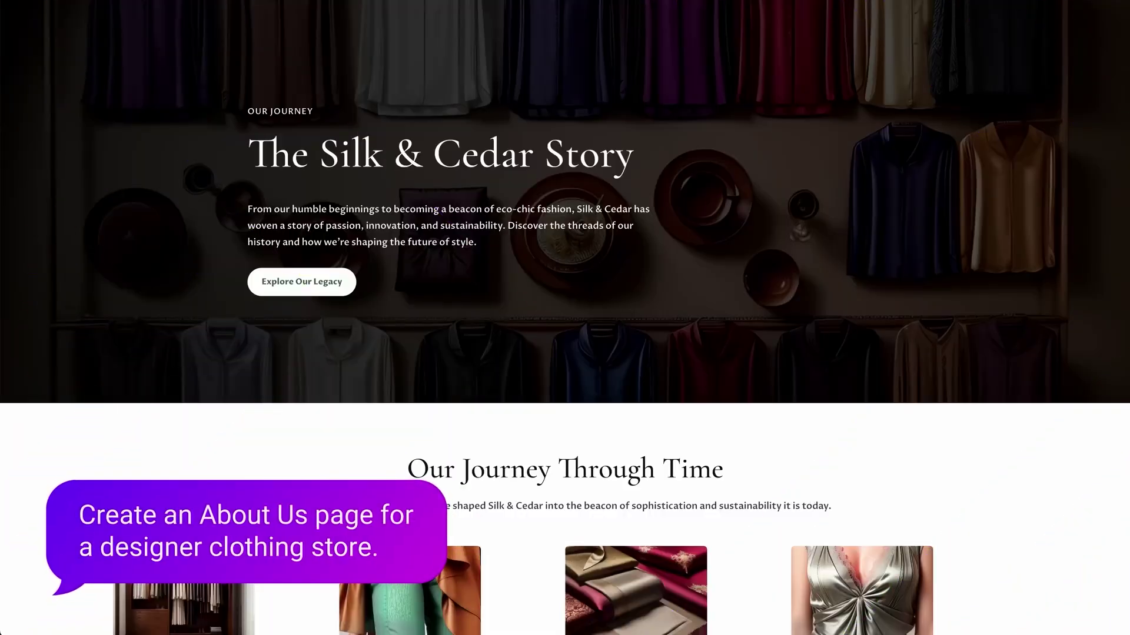
{"action": "scroll", "coordinate": [565, 318], "scroll_direction": "down", "scroll_amount": 6}
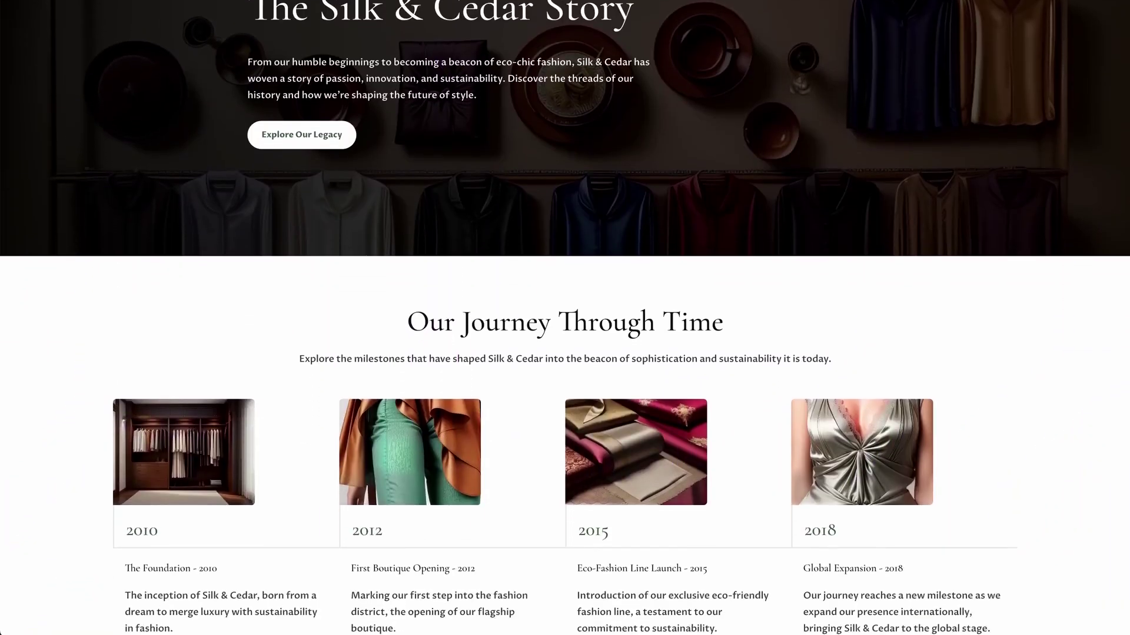
{"action": "scroll", "coordinate": [565, 318], "scroll_direction": "down", "scroll_amount": 8}
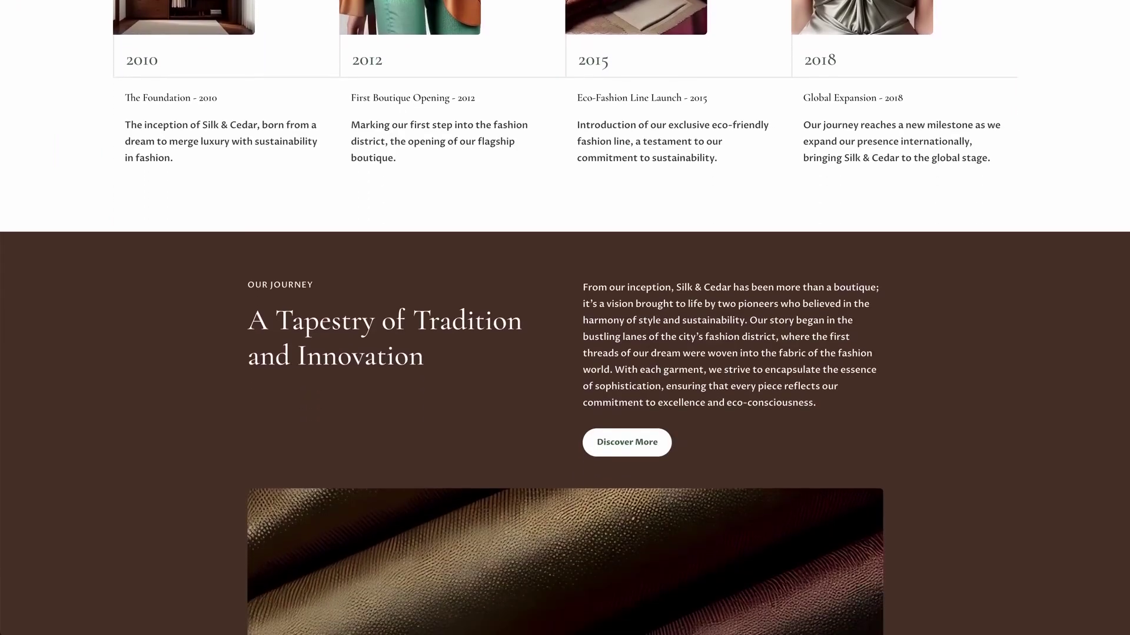
{"action": "scroll", "coordinate": [565, 318], "scroll_direction": "down", "scroll_amount": 6}
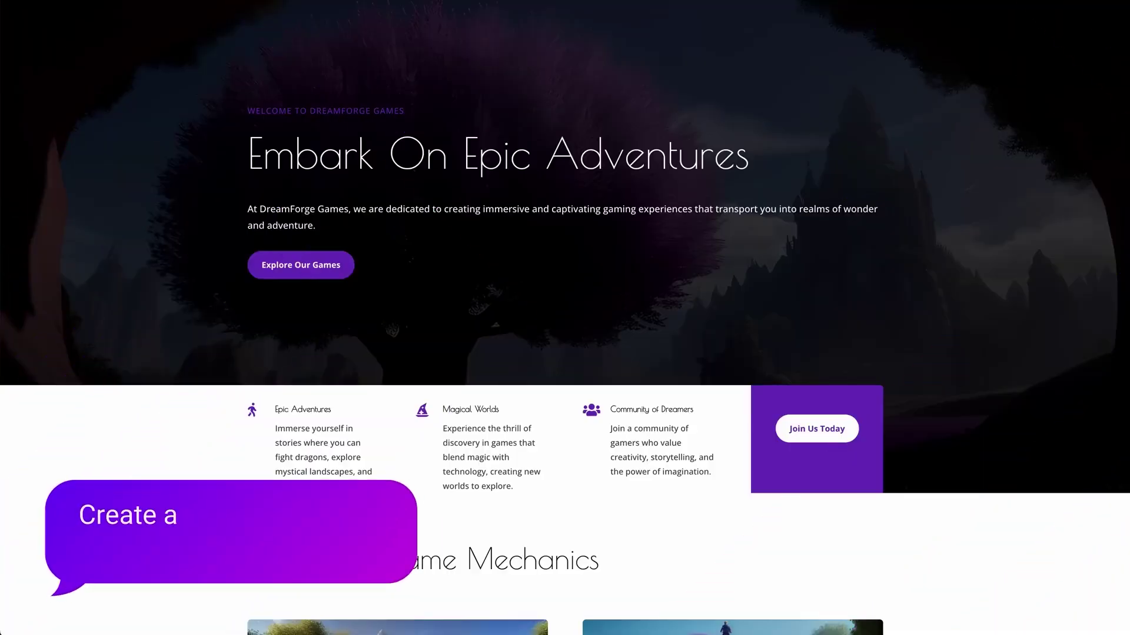
{"action": "scroll", "coordinate": [678, 363], "scroll_direction": "down", "scroll_amount": 7}
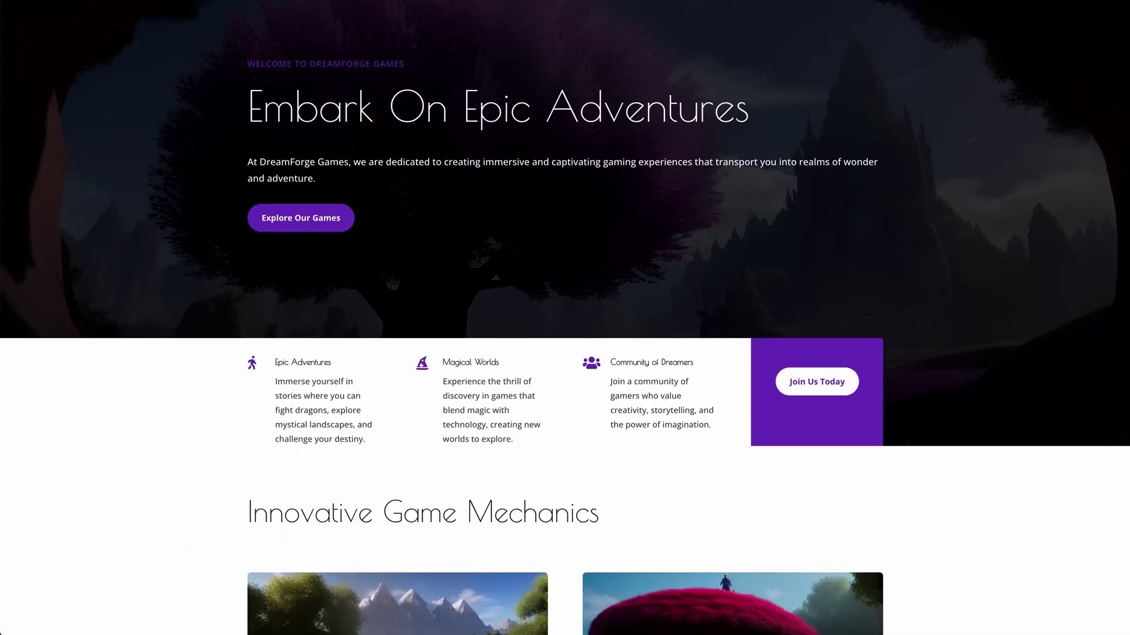
{"action": "scroll", "coordinate": [565, 318], "scroll_direction": "down", "scroll_amount": 8}
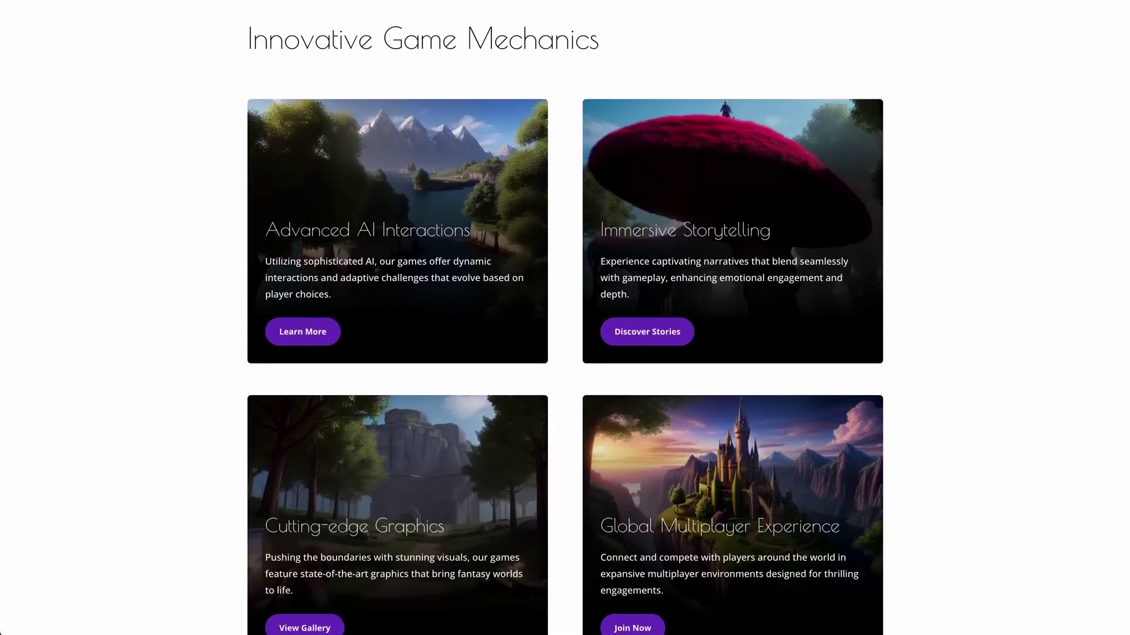
{"action": "scroll", "coordinate": [565, 317], "scroll_direction": "down", "scroll_amount": 4}
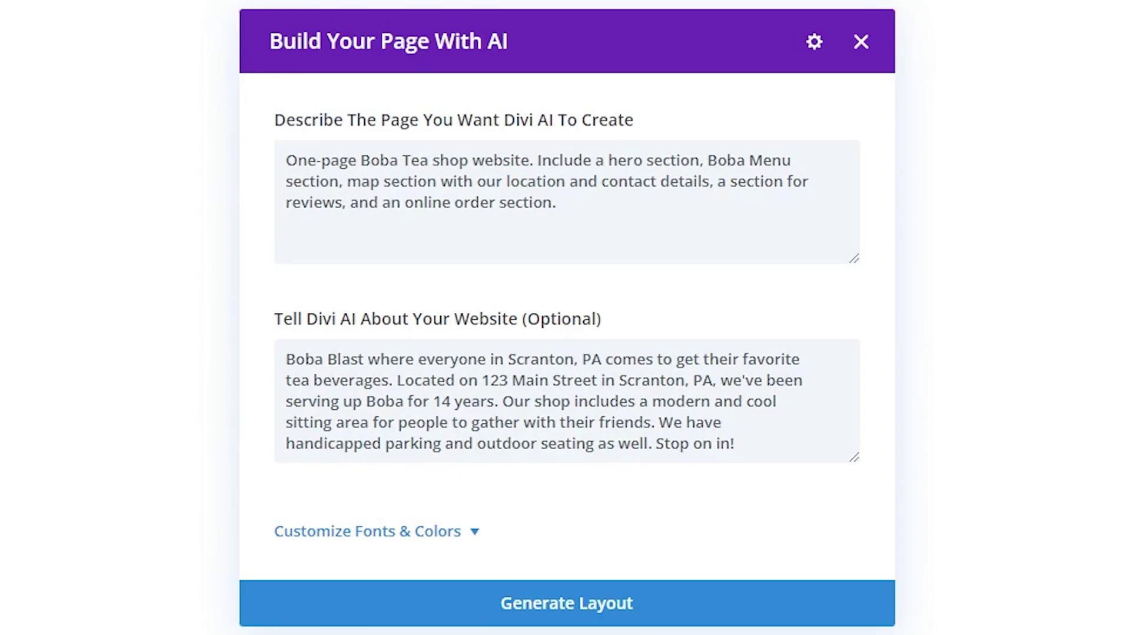
Generate the Boba Blast page from the Boba Tea description and review it.
{"action": "left_click", "coordinate": [596, 617]}
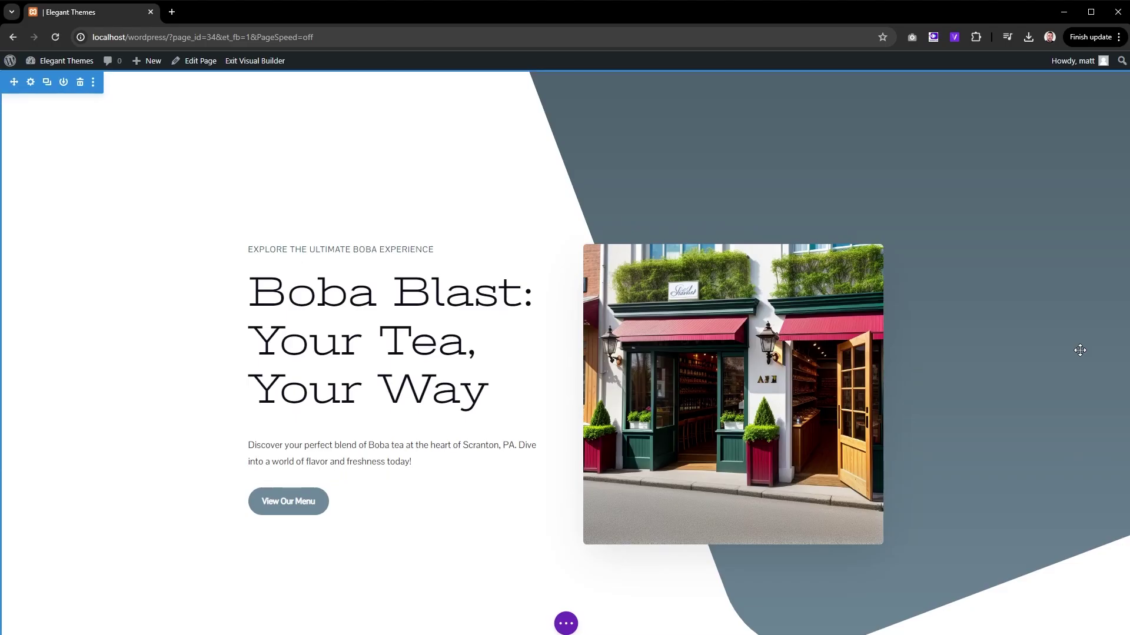
{"action": "scroll", "coordinate": [1080, 351], "scroll_direction": "down", "scroll_amount": 20}
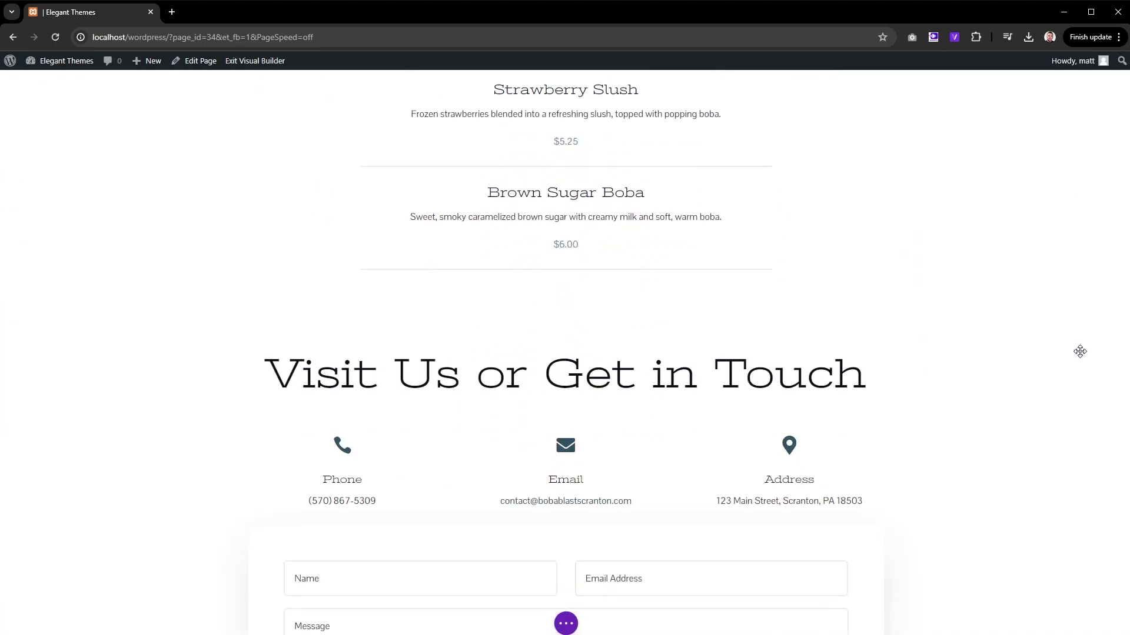
{"action": "scroll", "coordinate": [1080, 351], "scroll_direction": "down", "scroll_amount": 12}
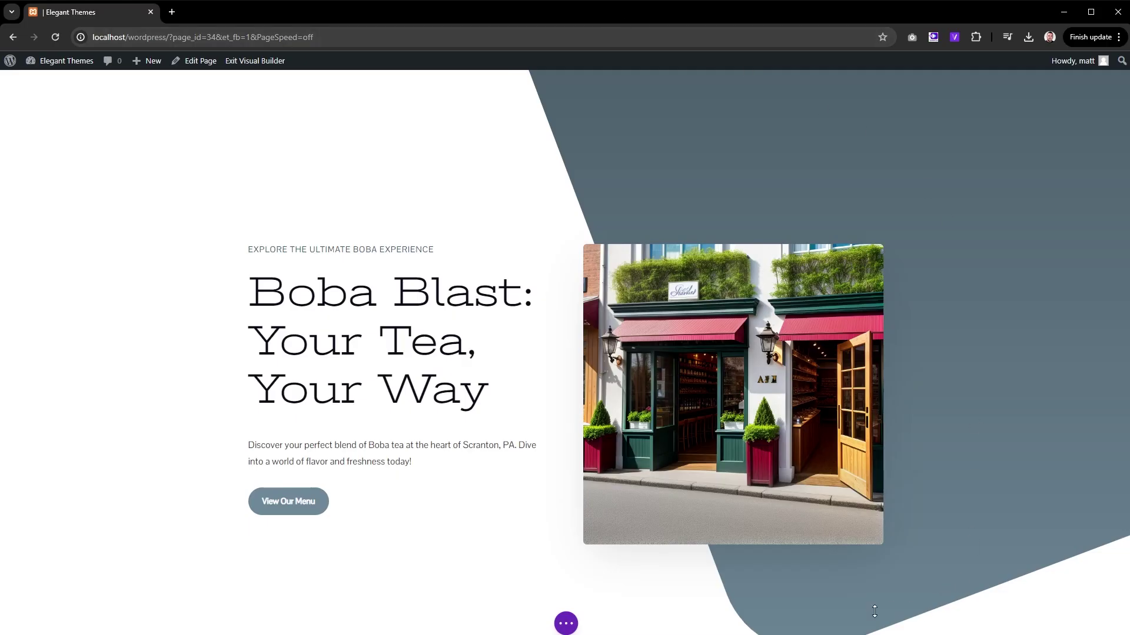
{"action": "left_click", "coordinate": [566, 623]}
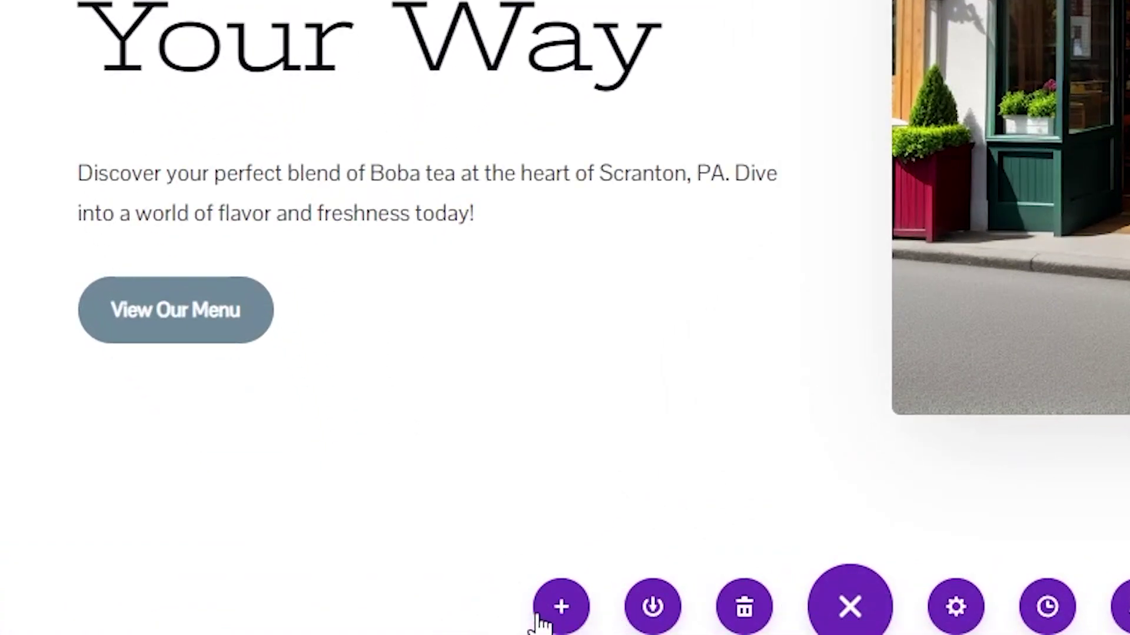
Regenerate the page with AI from a colorful description requesting online ordering.
{"action": "left_click", "coordinate": [560, 609]}
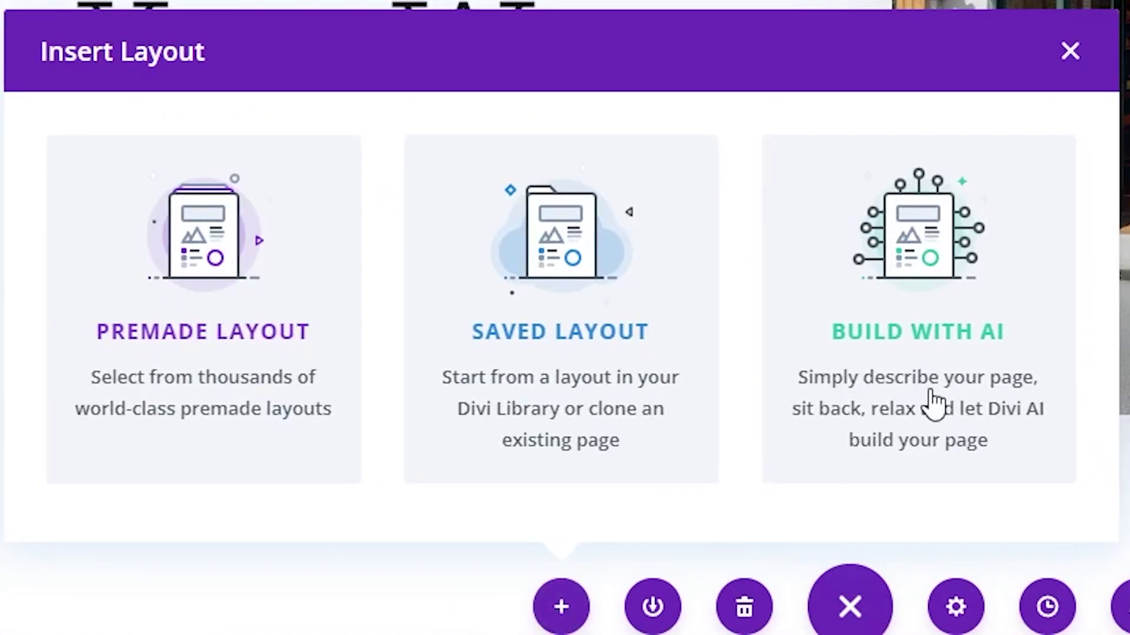
{"action": "left_click", "coordinate": [936, 365]}
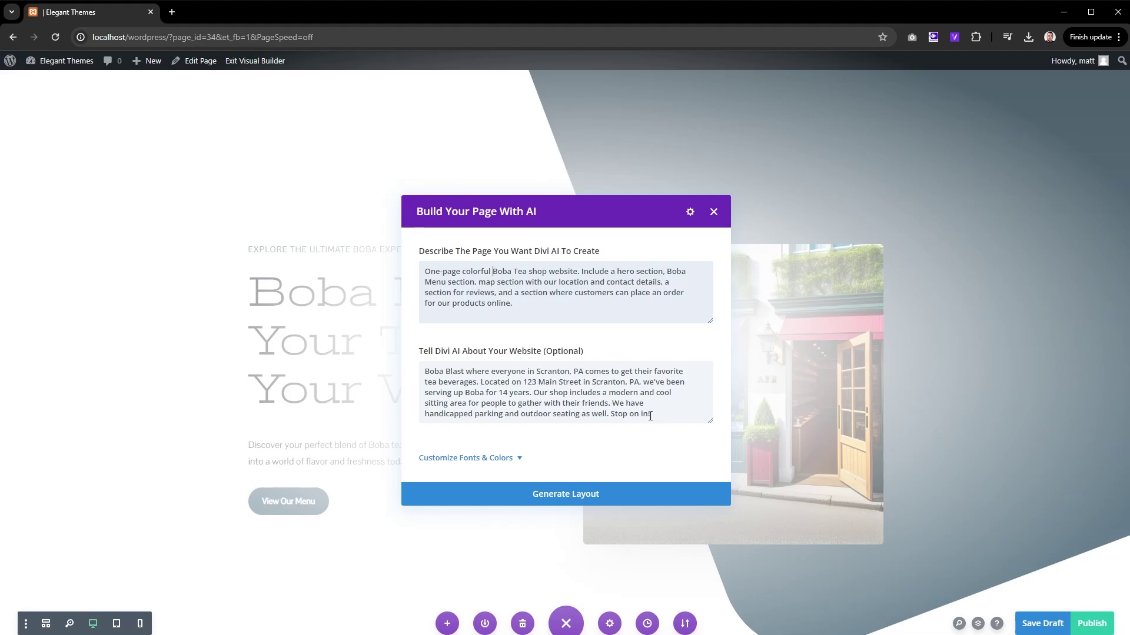
{"action": "left_click", "coordinate": [617, 493]}
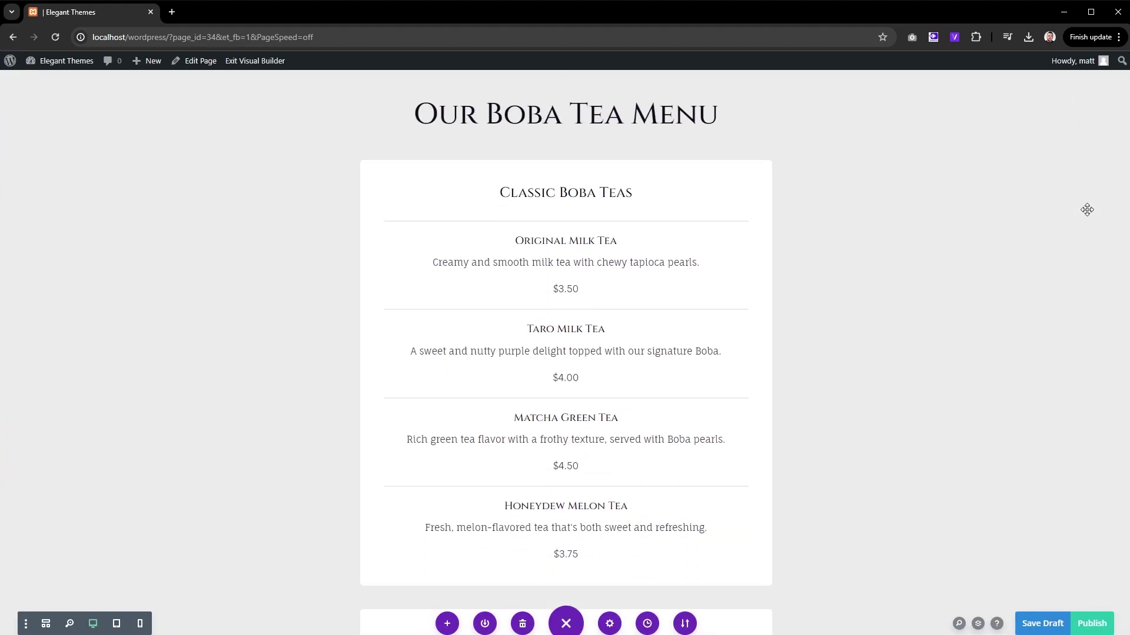
{"action": "scroll", "coordinate": [1086, 210], "scroll_direction": "down", "scroll_amount": 15}
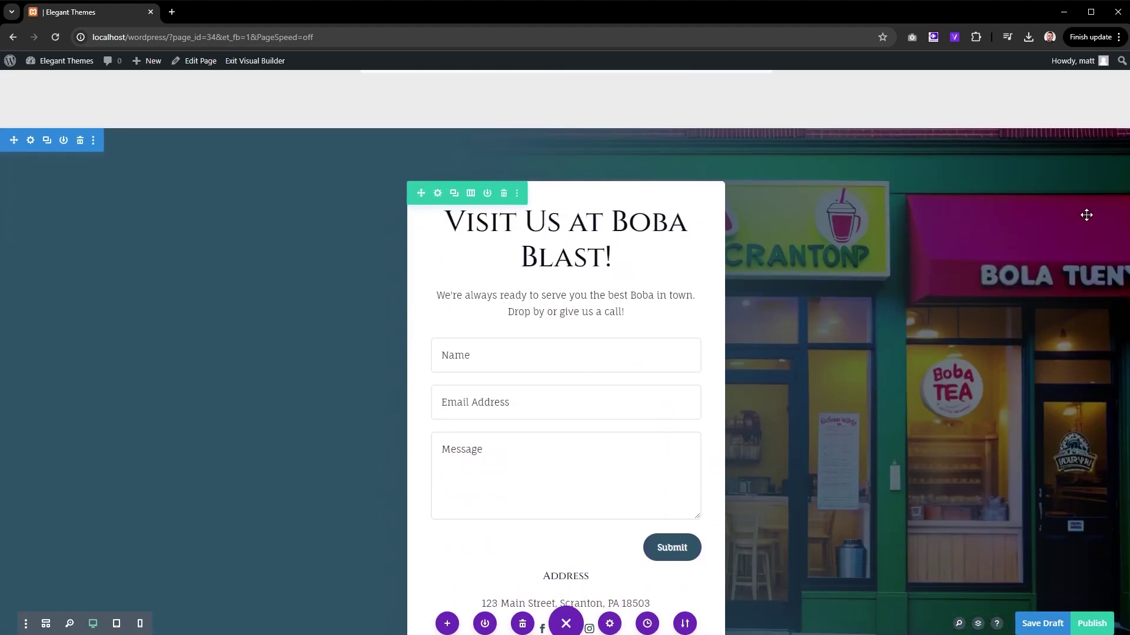
{"action": "scroll", "coordinate": [1086, 216], "scroll_direction": "down", "scroll_amount": 14}
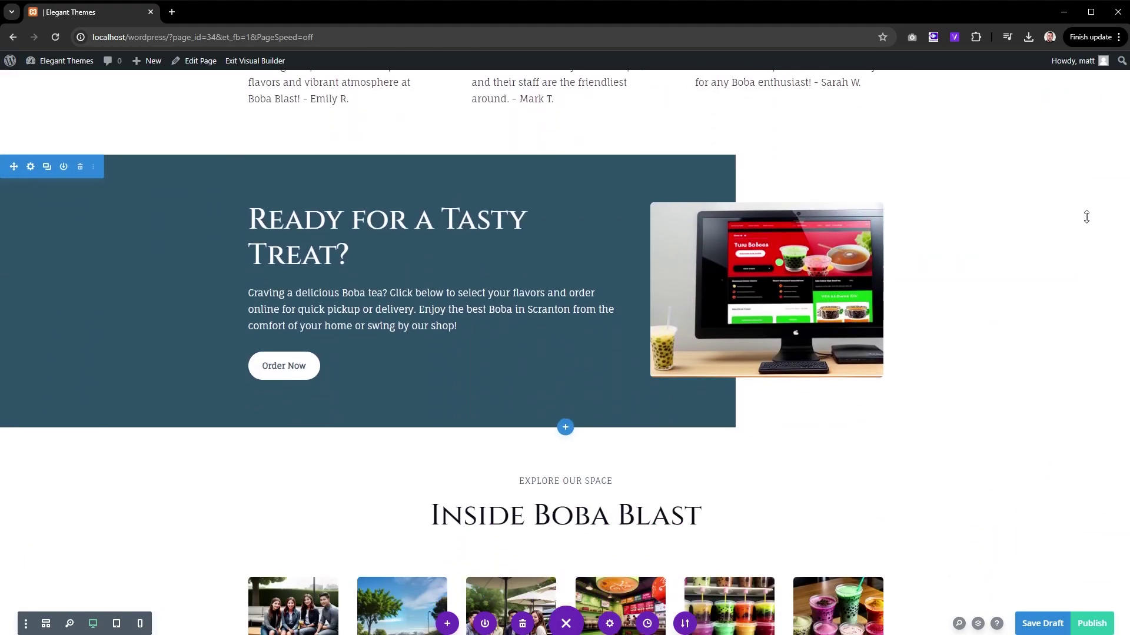
{"action": "scroll", "coordinate": [1086, 216], "scroll_direction": "down", "scroll_amount": 2}
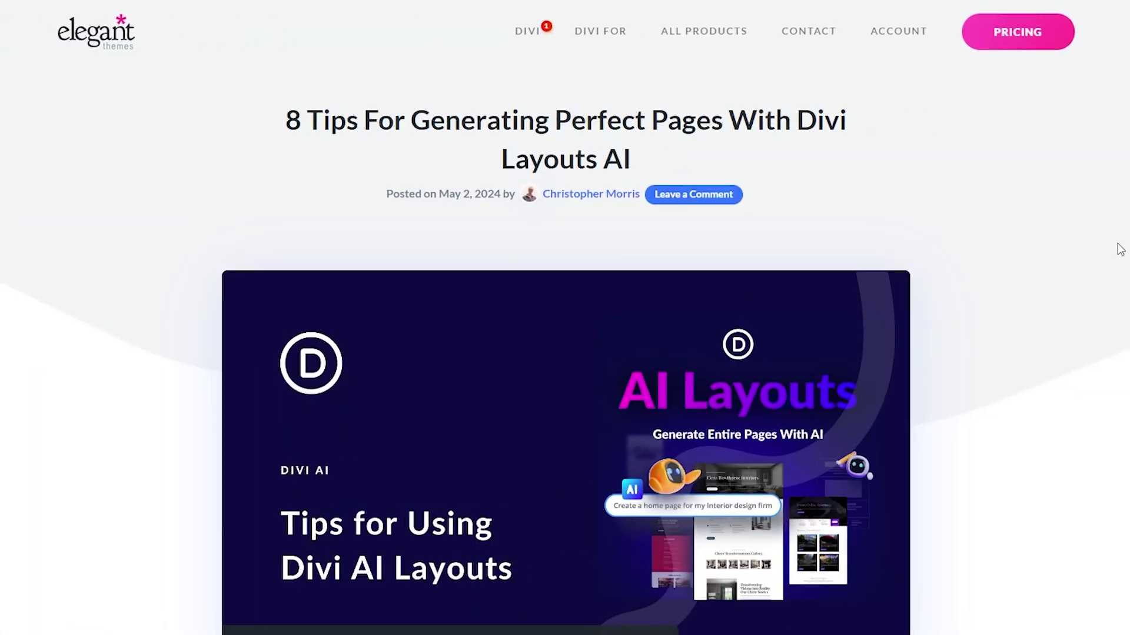
Scroll the Divi Layouts AI tips article down to its prompt-form example.
{"action": "scroll", "coordinate": [1116, 245], "scroll_direction": "down", "scroll_amount": 10}
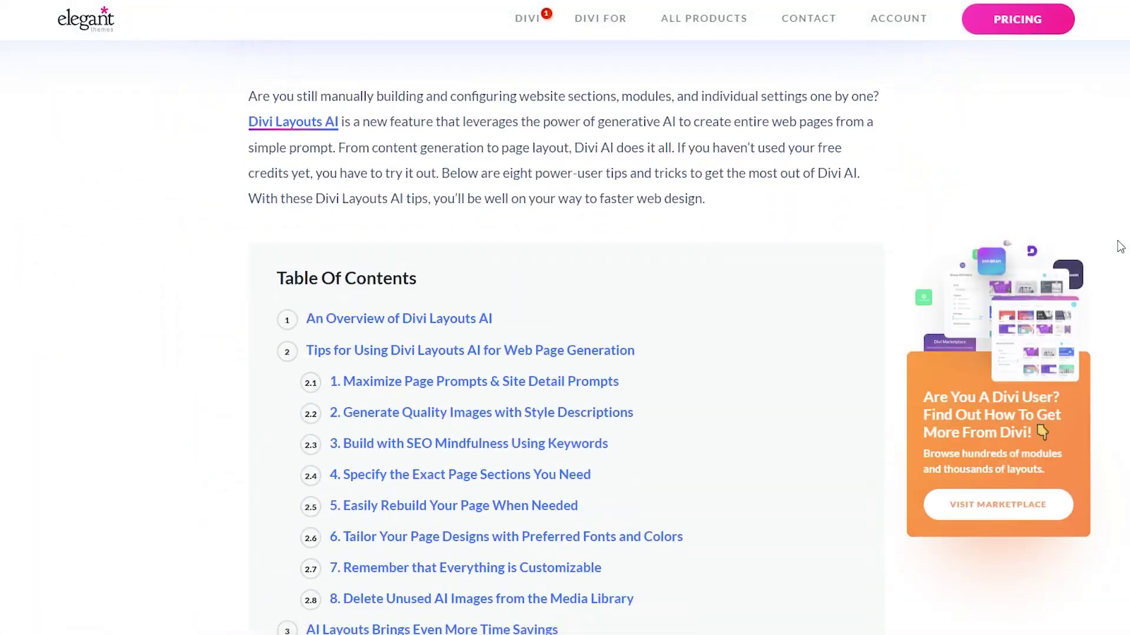
{"action": "scroll", "coordinate": [1086, 223], "scroll_direction": "down", "scroll_amount": 10}
{"action": "scroll", "coordinate": [1094, 224], "scroll_direction": "down", "scroll_amount": 15}
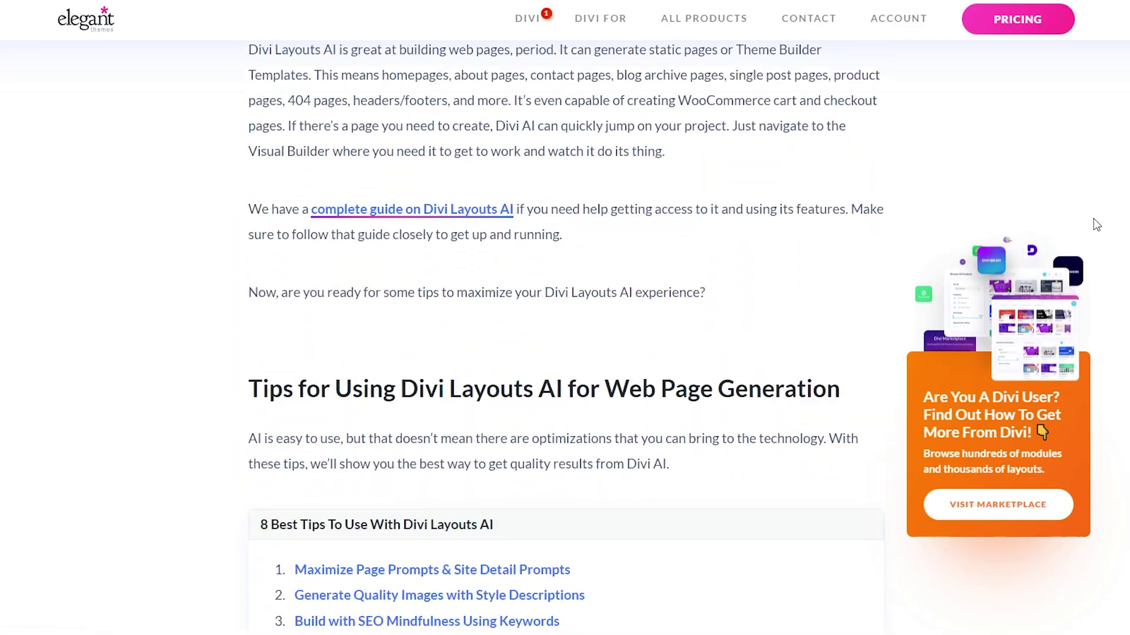
{"action": "scroll", "coordinate": [1093, 215], "scroll_direction": "down", "scroll_amount": 15}
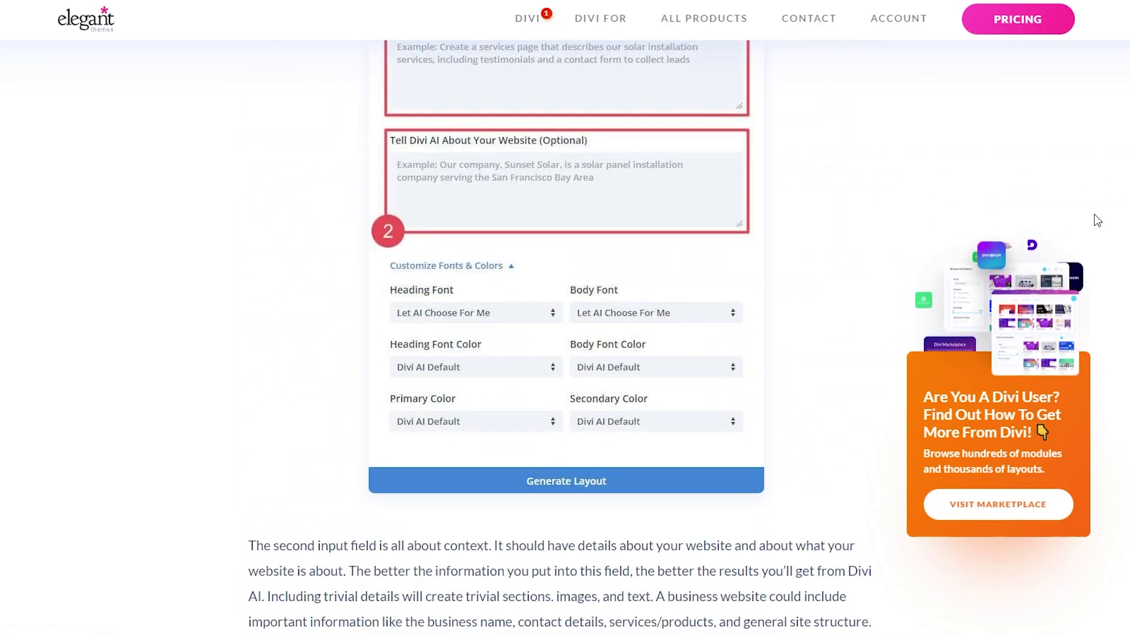